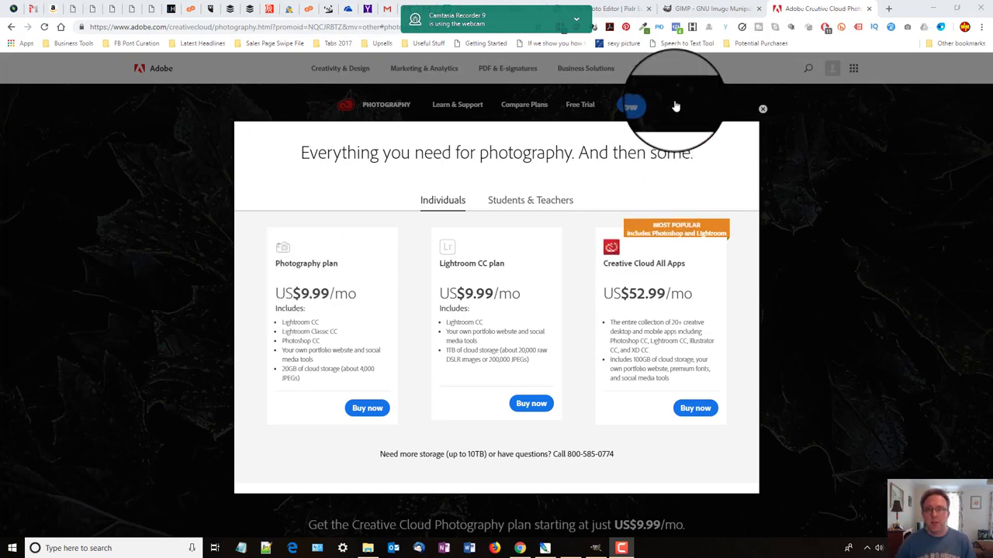
Step: View the GIMP website, then switch to GIMP's open poster and look over the poster files in the 01 folder
{"action": "left_click", "coordinate": [700, 12]}
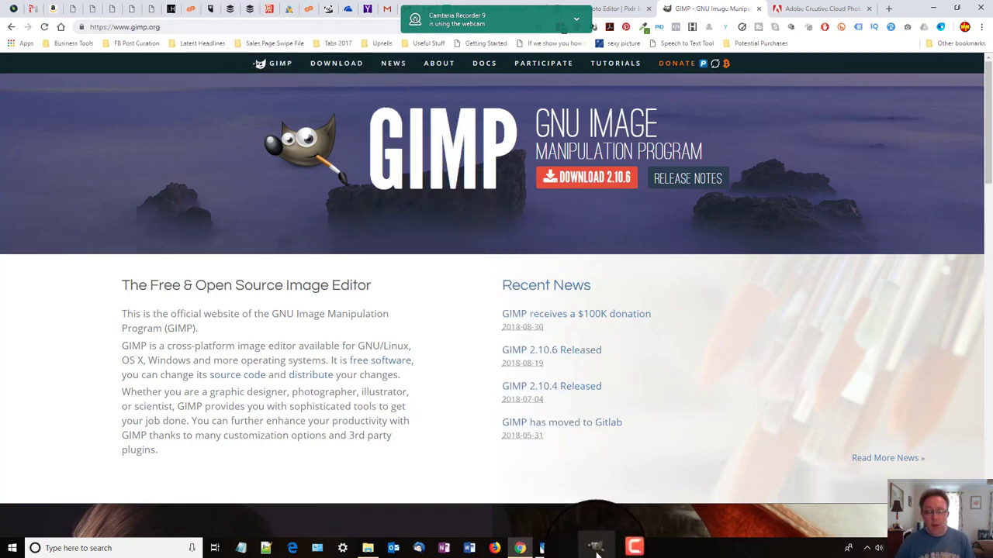
{"action": "mouse_move", "coordinate": [596, 550]}
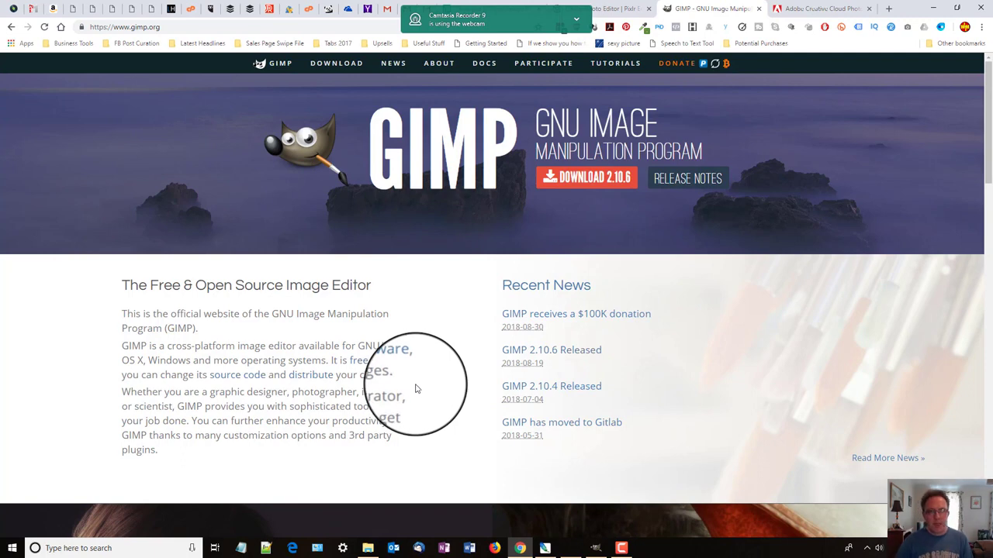
{"action": "left_click", "coordinate": [597, 549]}
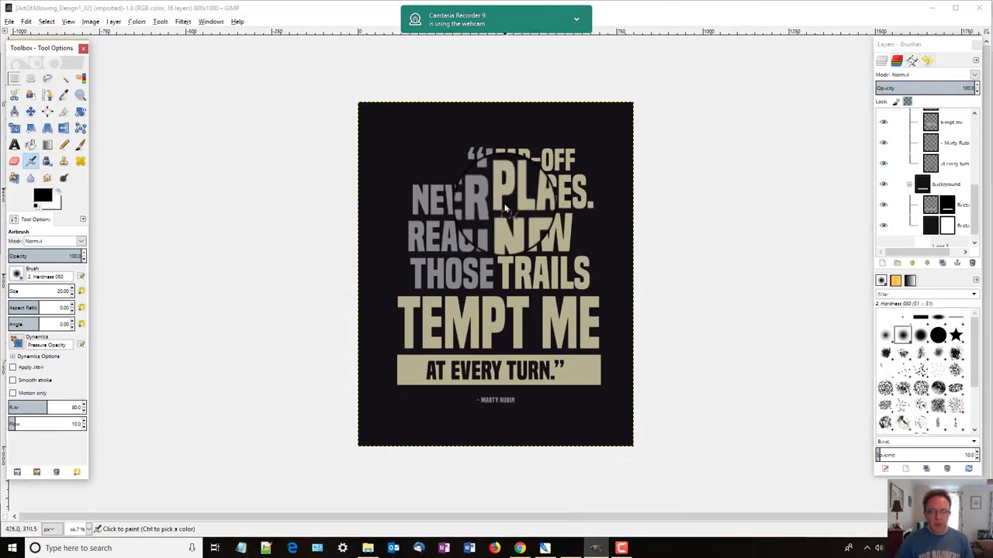
{"action": "left_click", "coordinate": [370, 551]}
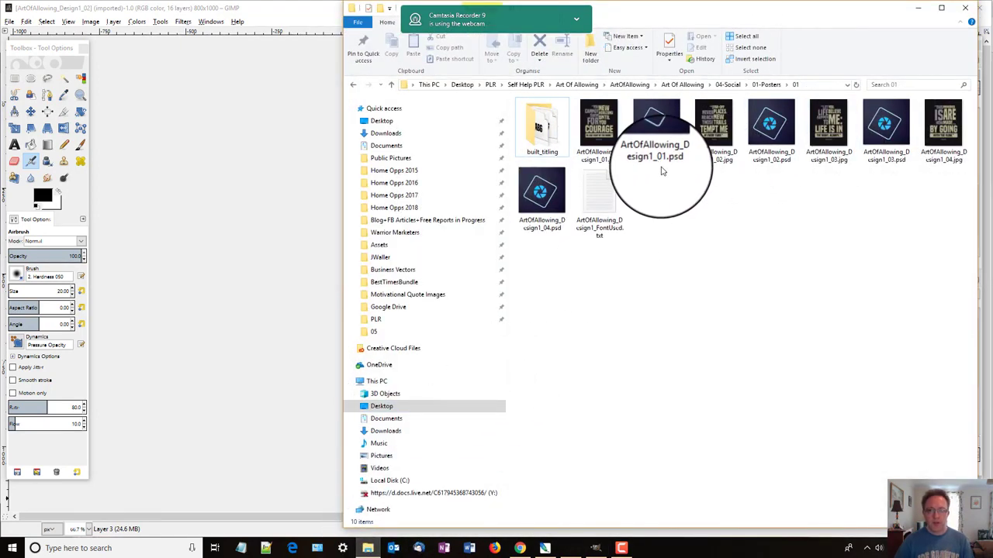
{"action": "left_click", "coordinate": [918, 8]}
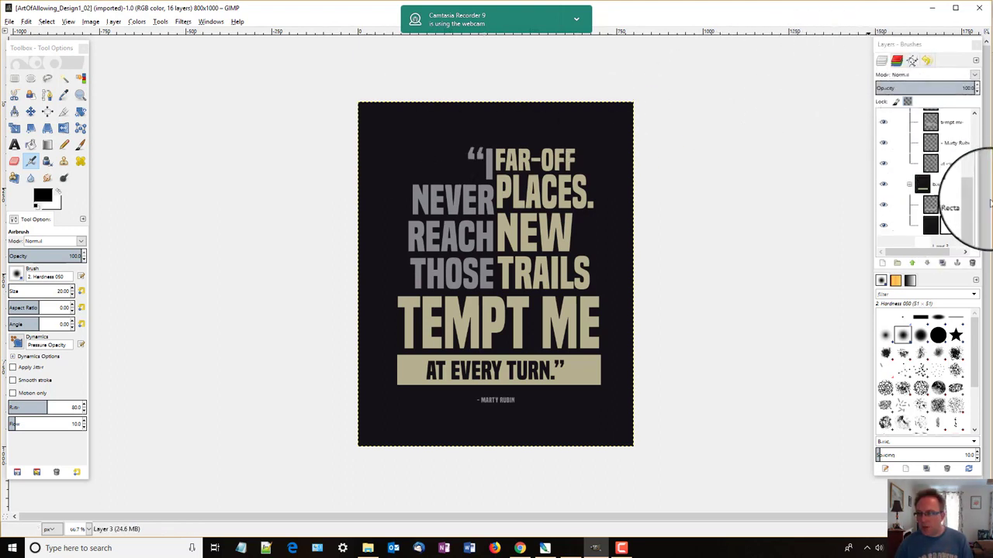
Step: Try to edit the wording of the "never" layer in the poster with the Text tool
{"action": "left_click_drag", "start_coordinate": [981, 218], "coordinate": [982, 132]}
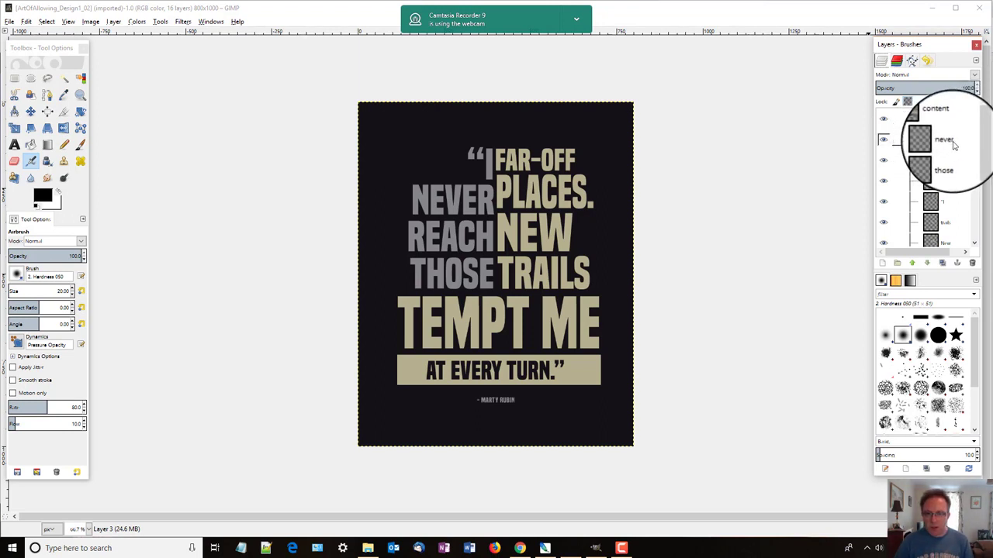
{"action": "left_click", "coordinate": [953, 141]}
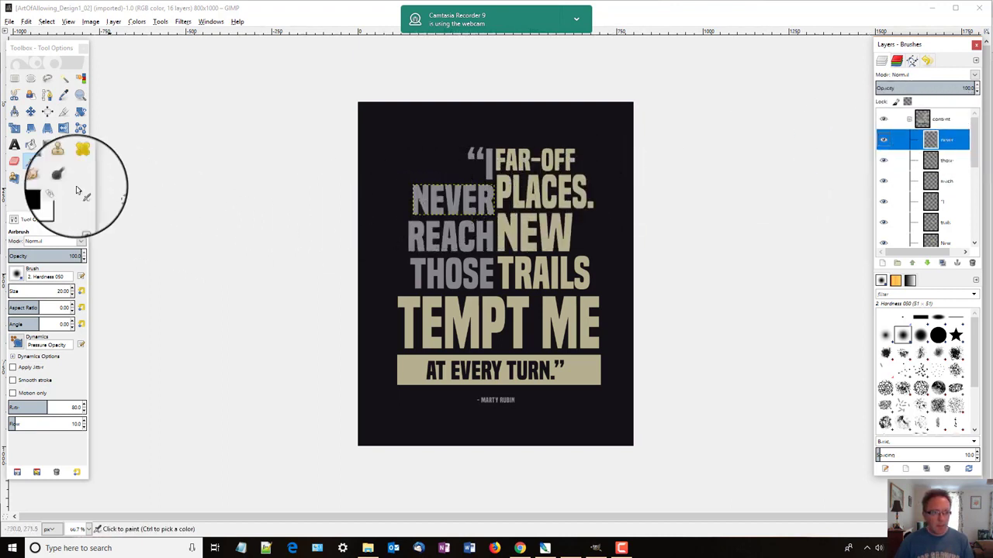
{"action": "left_click", "coordinate": [15, 144]}
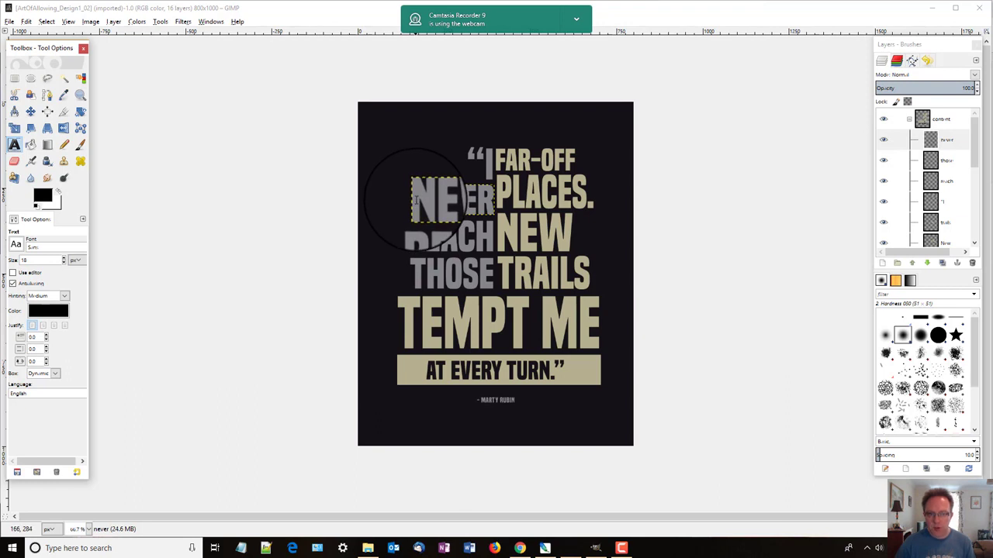
{"action": "left_click", "coordinate": [415, 198]}
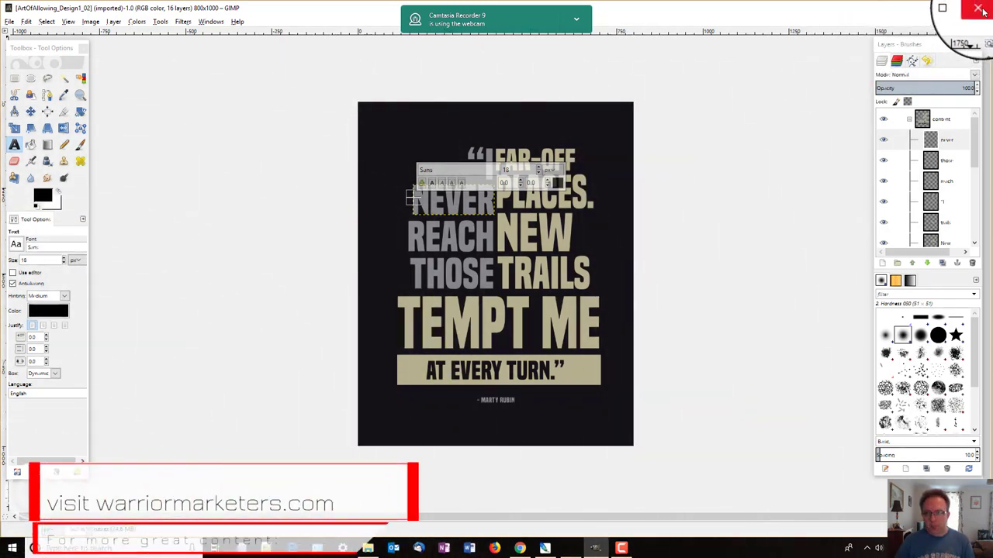
Step: Close the poster and GIMP, and switch to Adobe Photoshop
{"action": "left_click", "coordinate": [979, 9]}
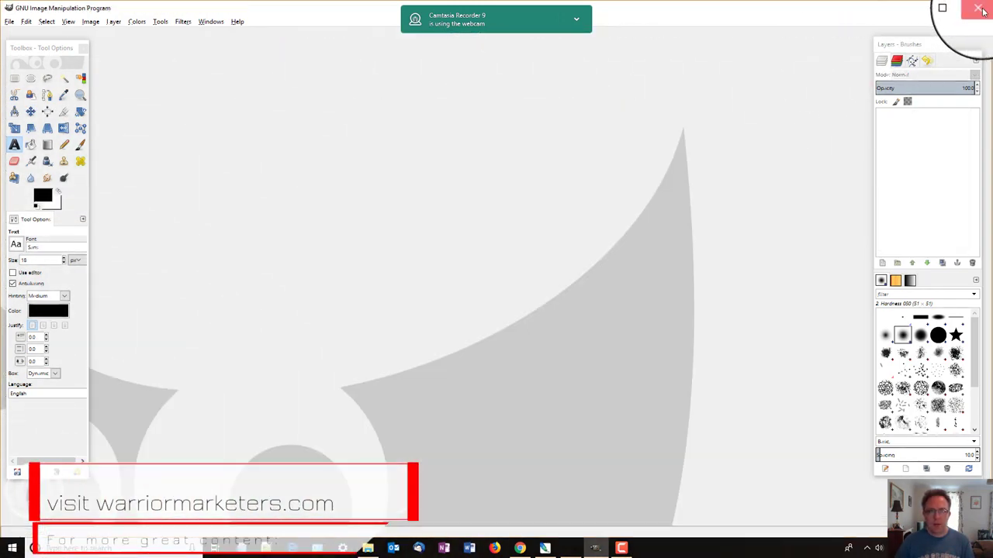
{"action": "left_click", "coordinate": [980, 10]}
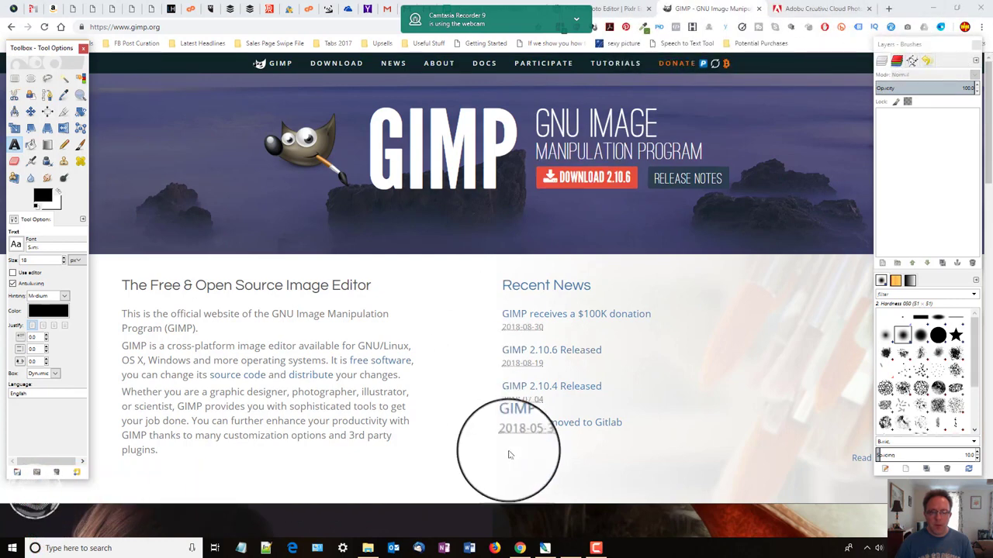
{"action": "mouse_move", "coordinate": [545, 543]}
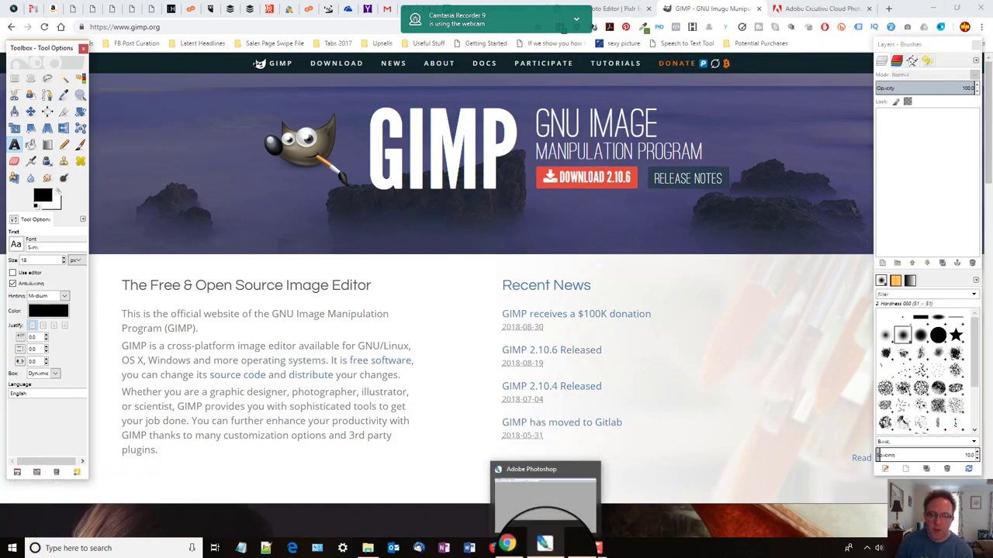
{"action": "left_click", "coordinate": [546, 549]}
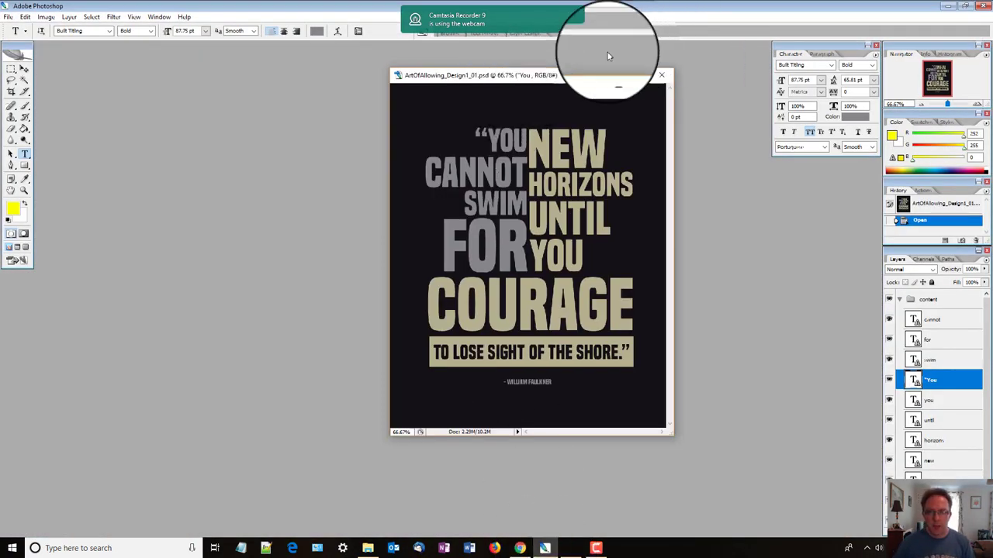
Step: Try replacing the "You text in ArtOfAllowing_Design1_01.psd with ;MB;CB;M, accepting the layout change, and cancel the edit
{"action": "left_click_drag", "start_coordinate": [564, 79], "coordinate": [487, 88]}
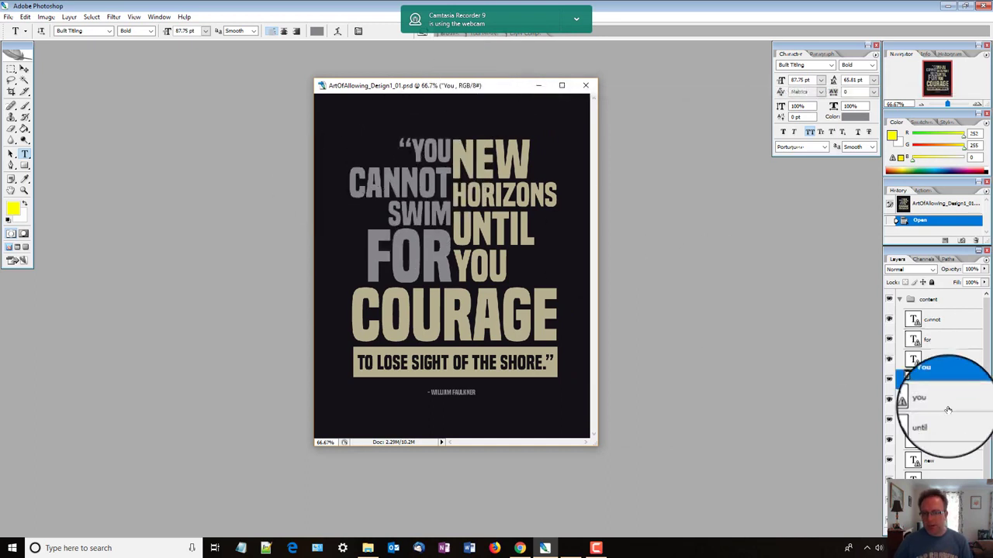
{"action": "left_click", "coordinate": [941, 358]}
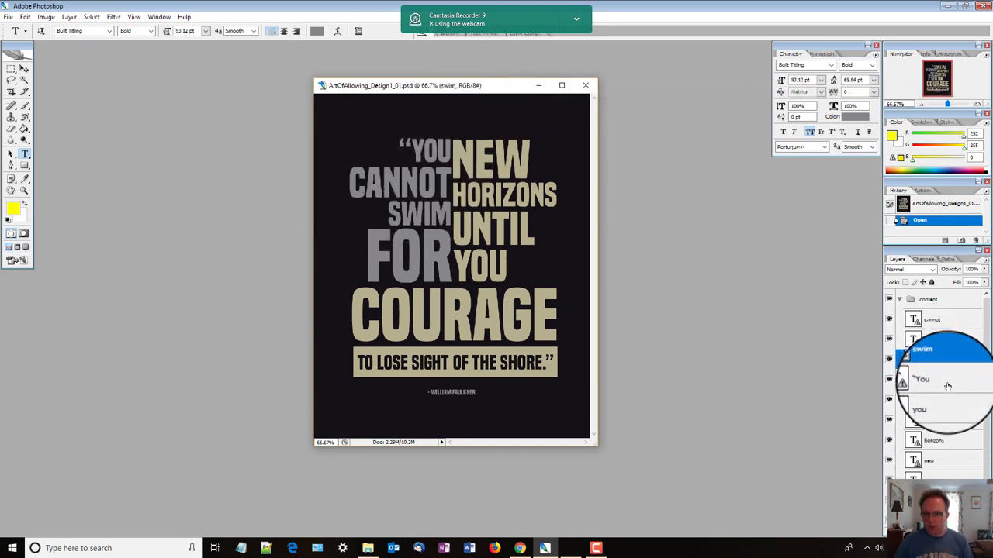
{"action": "left_click", "coordinate": [942, 379]}
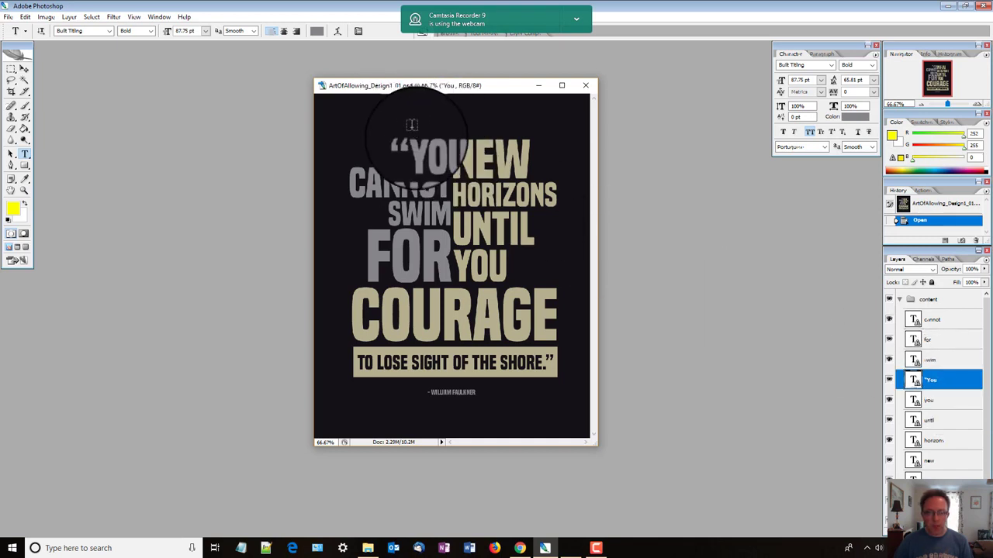
{"action": "left_click", "coordinate": [425, 152]}
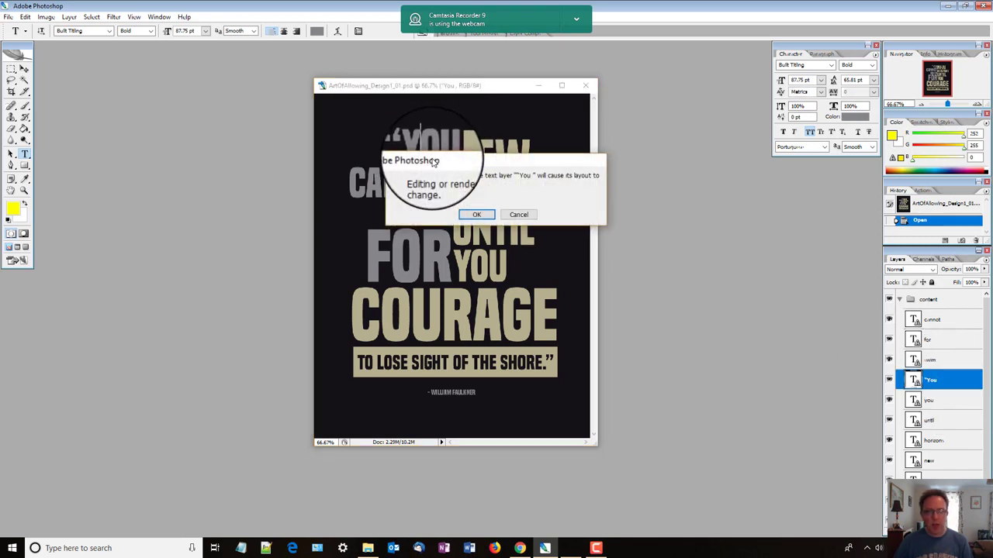
{"action": "left_click", "coordinate": [473, 210]}
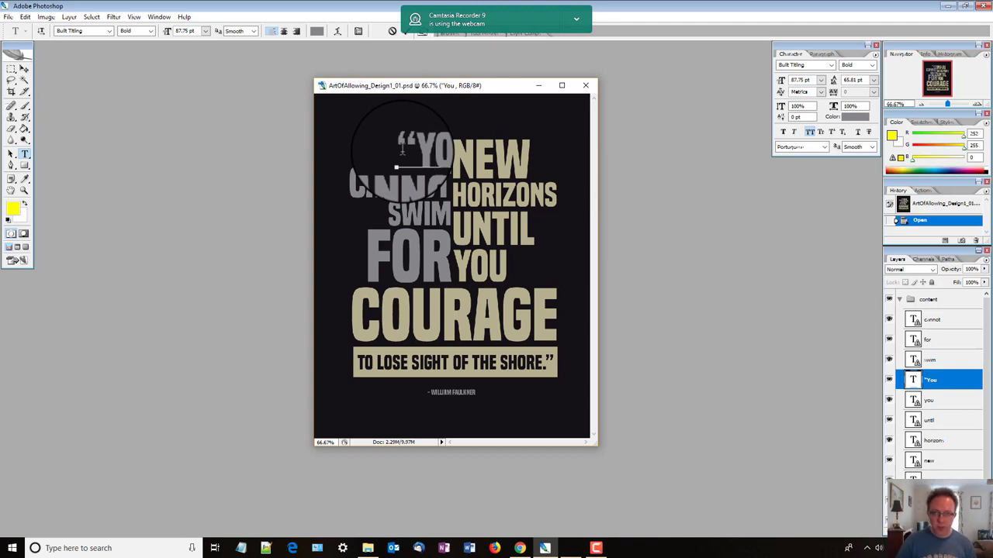
{"action": "left_click_drag", "start_coordinate": [397, 154], "coordinate": [450, 156]}
{"action": "type", "text": "4B;CB;M"}
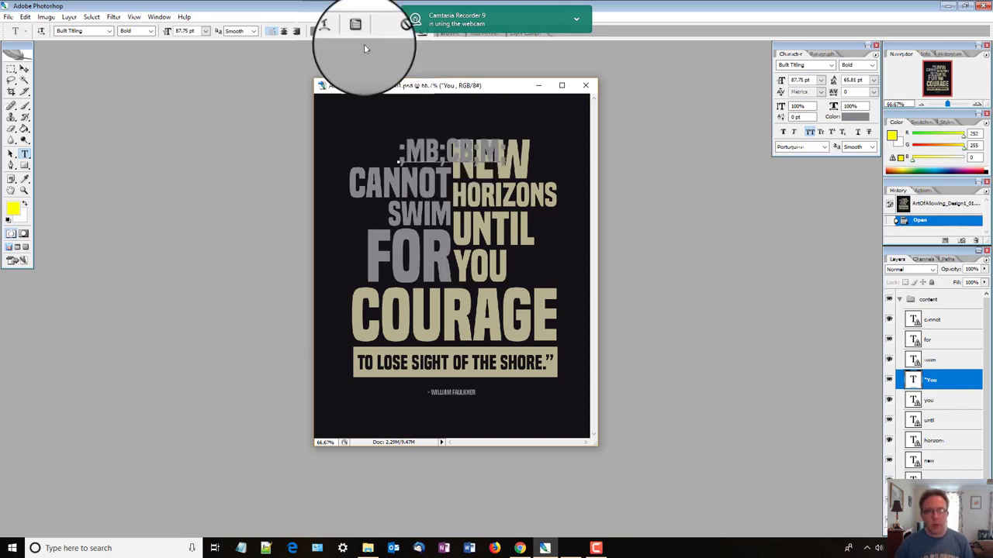
{"action": "left_click", "coordinate": [393, 31]}
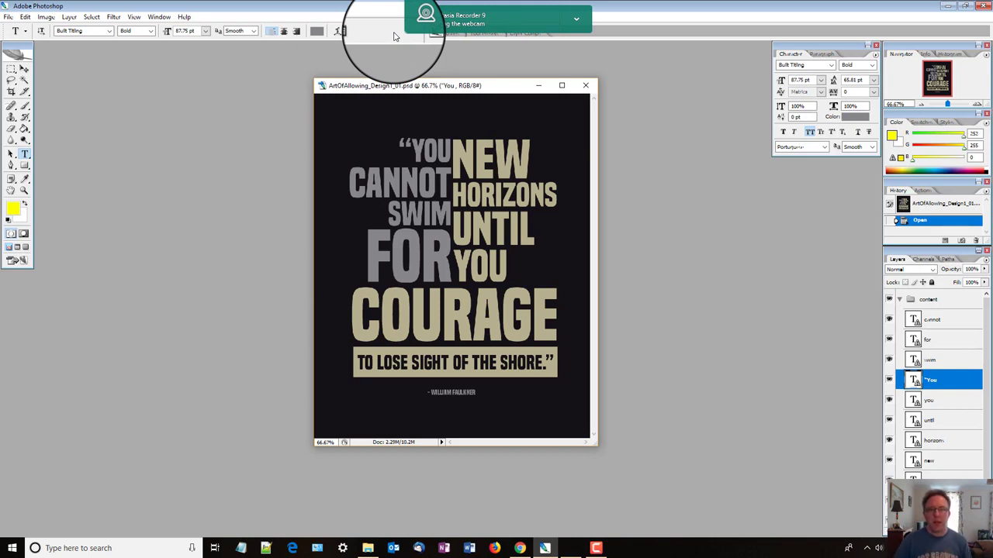
Step: Return to the browser and hide the Camtasia Recorder webcam notification
{"action": "left_click", "coordinate": [950, 9]}
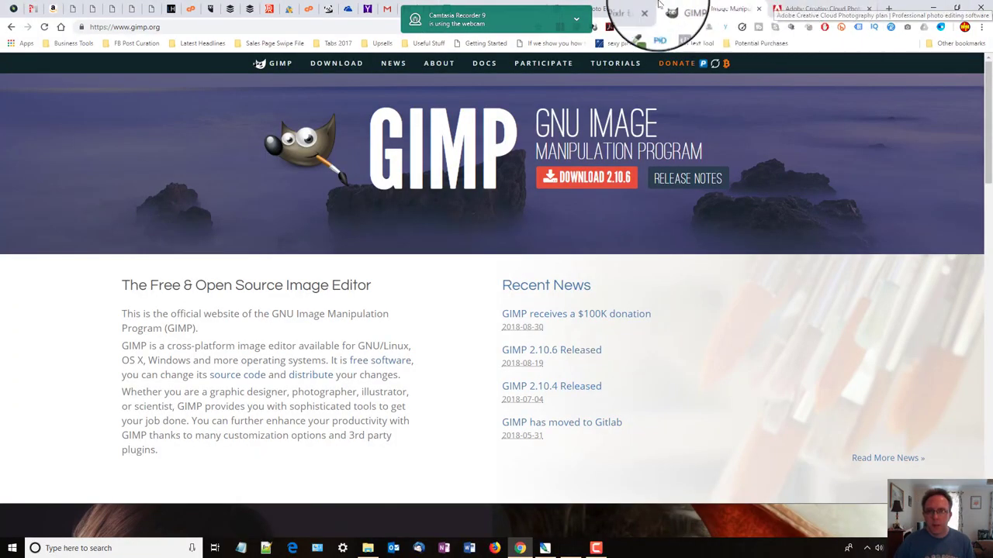
{"action": "left_click_drag", "start_coordinate": [512, 14], "coordinate": [103, 26]}
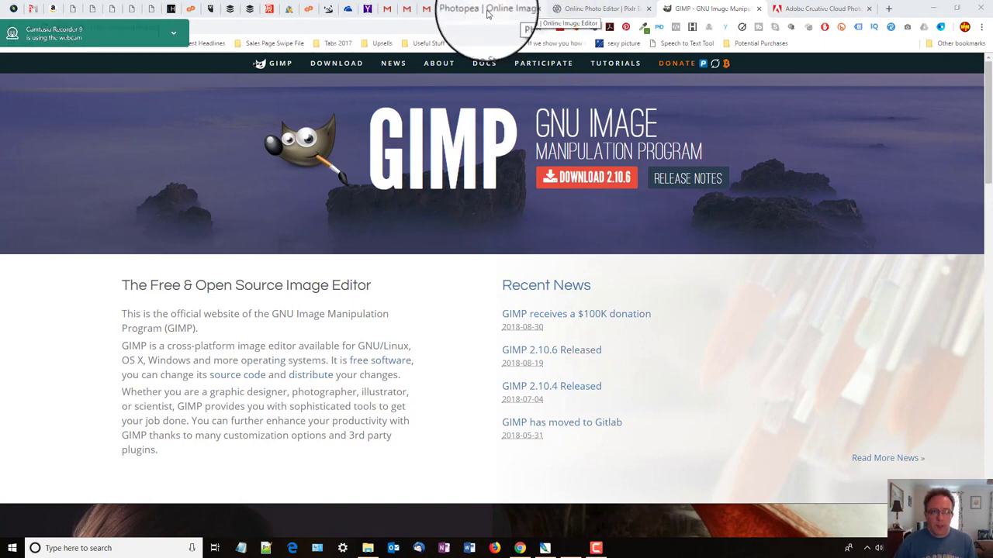
{"action": "left_click", "coordinate": [173, 37]}
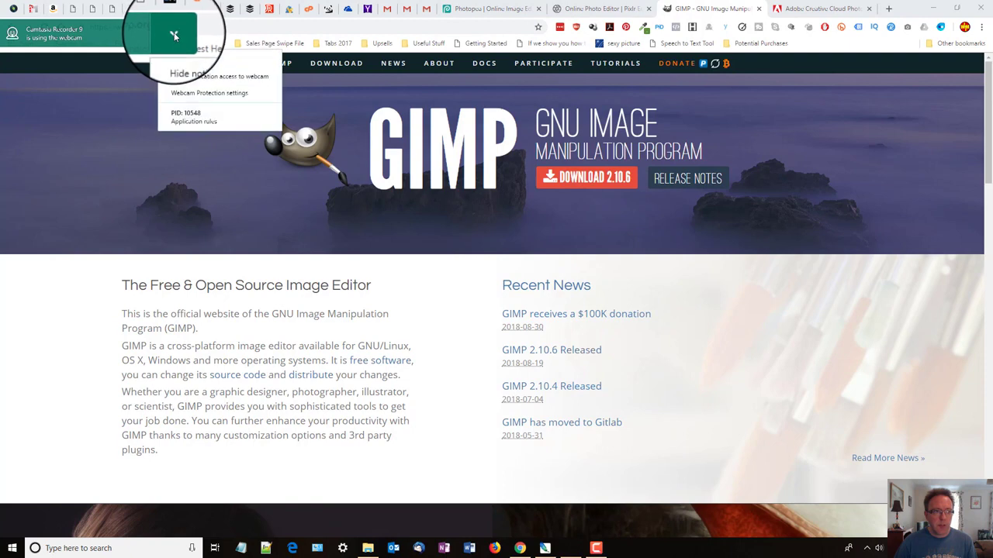
{"action": "left_click", "coordinate": [194, 60]}
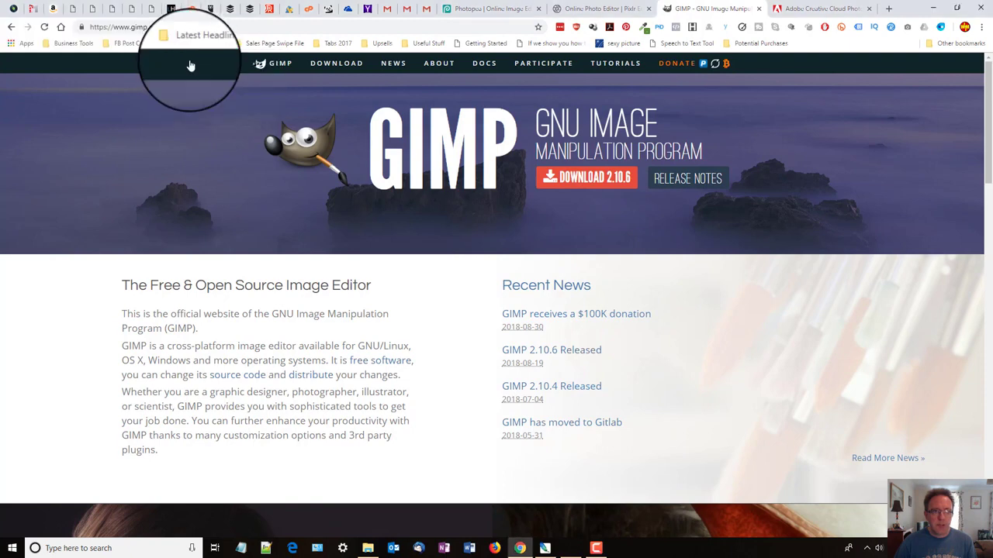
Step: Bring up Pixlr Editor in the browser and view the flattened poster ArtOfAllowing_Design1_01.jpg from the 01 folder
{"action": "left_click", "coordinate": [599, 10]}
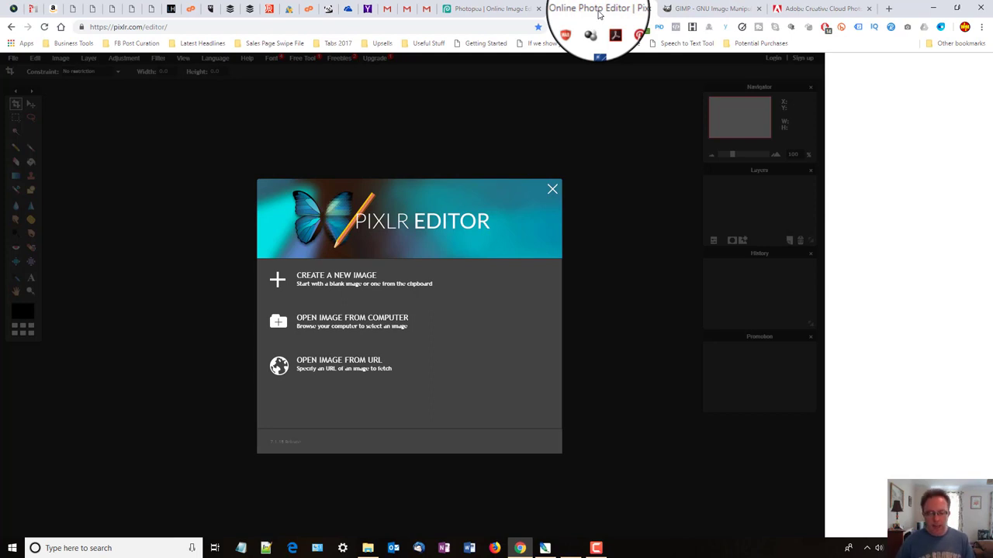
{"action": "left_click", "coordinate": [367, 549]}
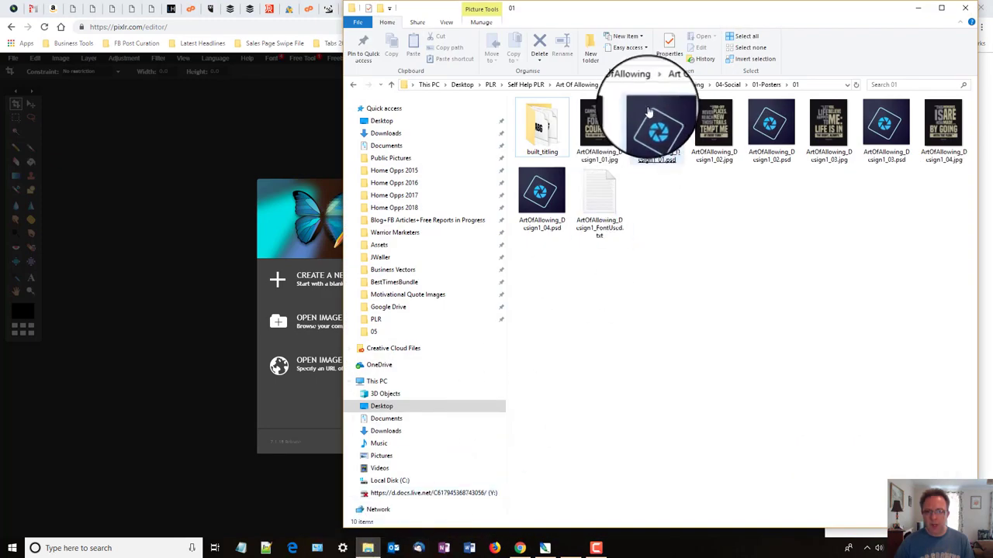
{"action": "left_click", "coordinate": [604, 133]}
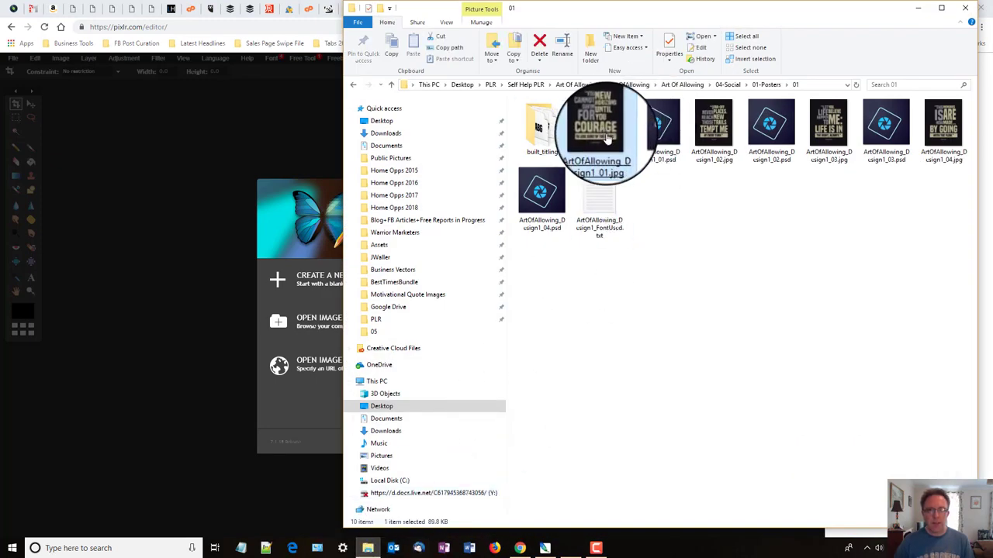
{"action": "double_click", "coordinate": [607, 138]}
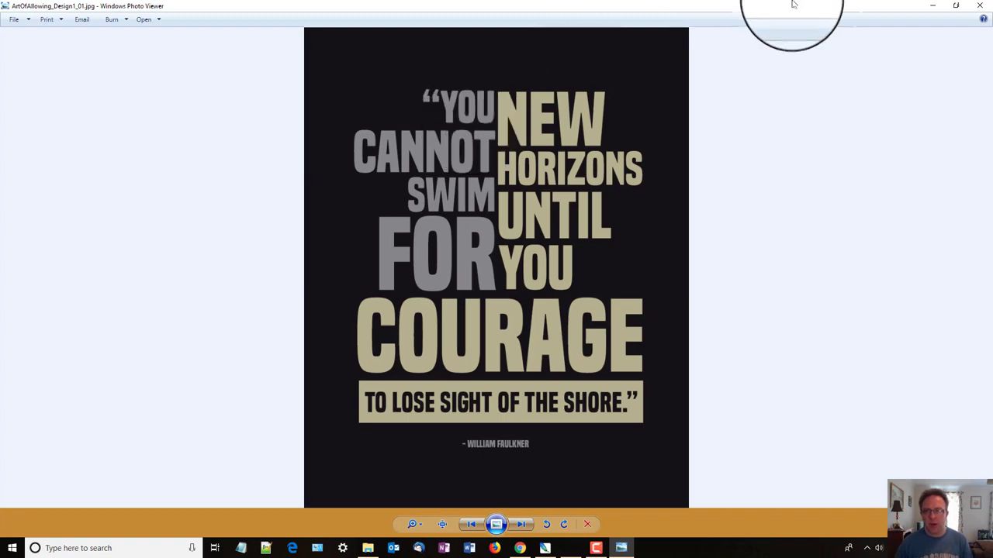
{"action": "left_click", "coordinate": [980, 7]}
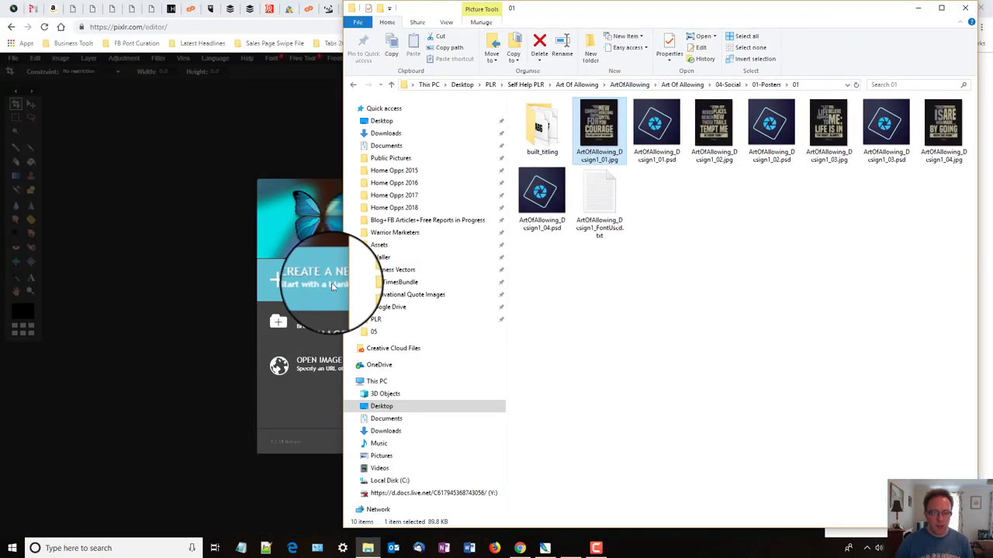
Step: Try to open ArtOfAllowing_Design1_01.psd from the computer in Pixlr Editor and dismiss the alert
{"action": "left_click", "coordinate": [210, 314]}
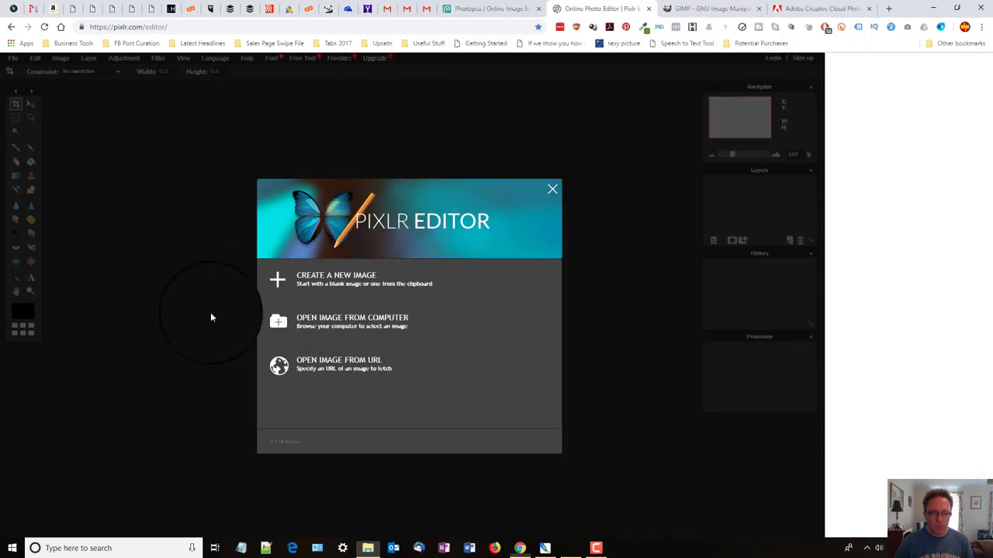
{"action": "left_click", "coordinate": [357, 322]}
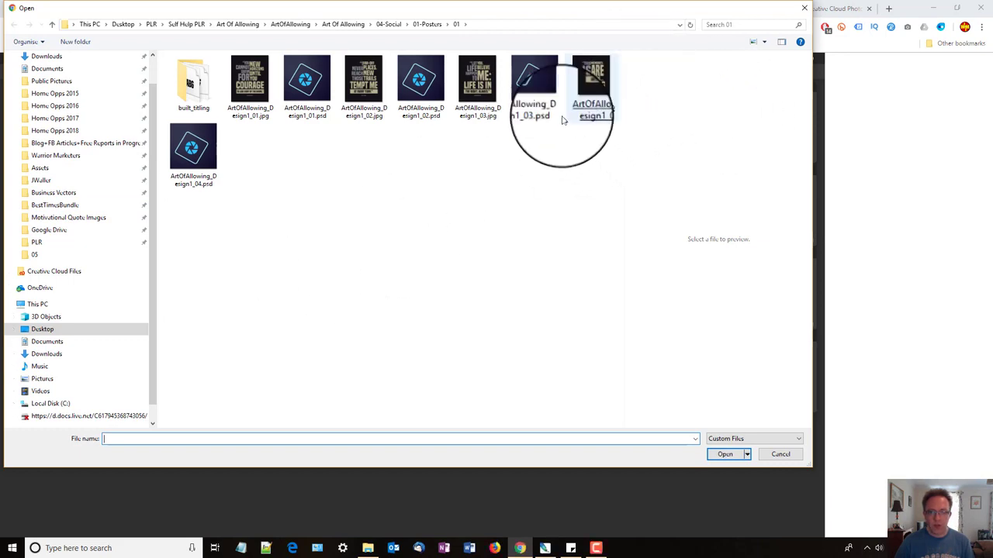
{"action": "double_click", "coordinate": [305, 117]}
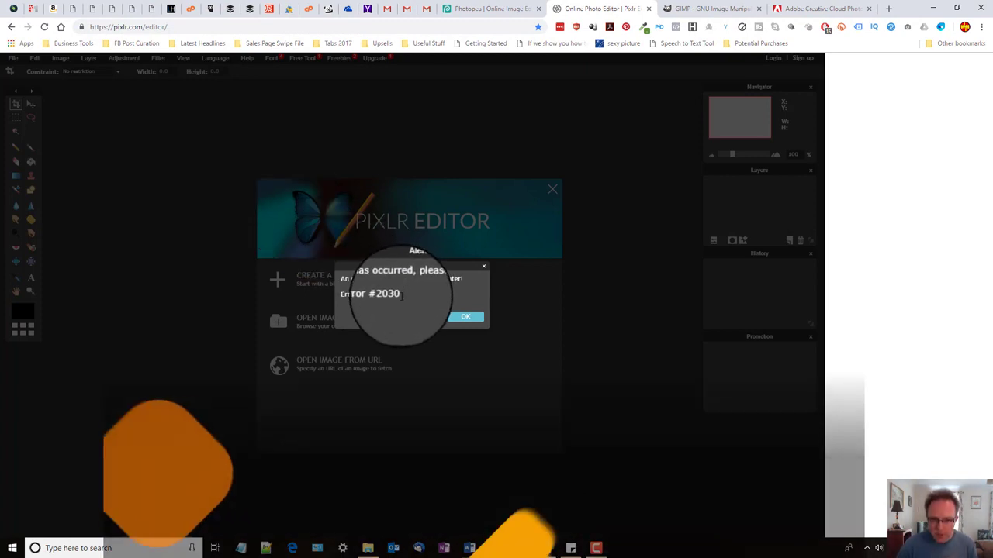
{"action": "left_click_drag", "start_coordinate": [401, 296], "coordinate": [341, 297]}
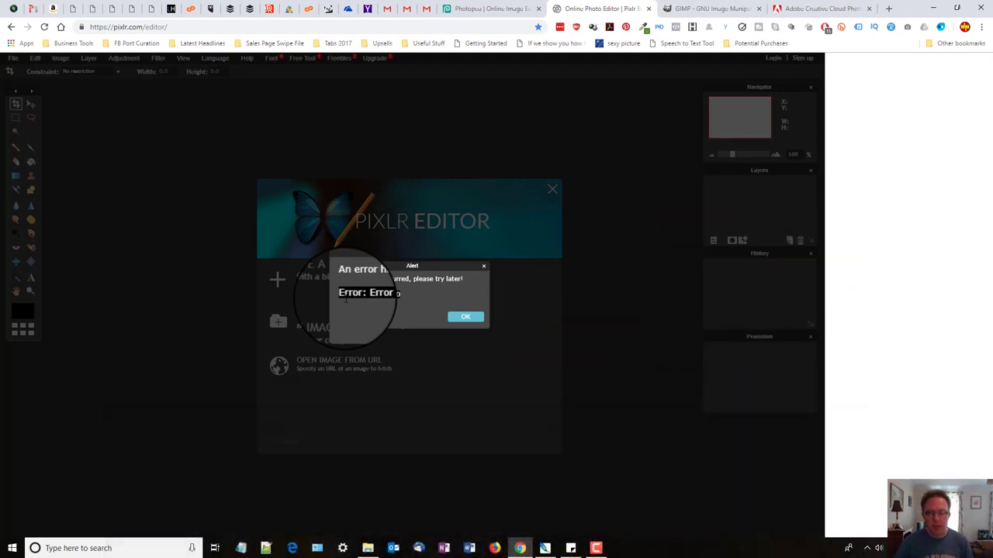
{"action": "left_click", "coordinate": [465, 318]}
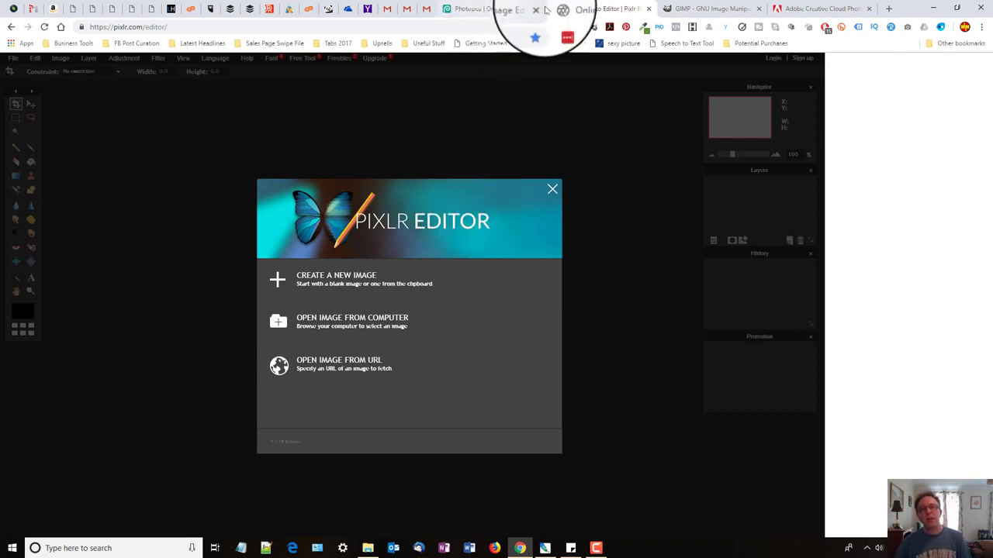
Step: Switch to Photopea and open ArtOfAllowing_Design1_01.psd from the 01 folder on the computer
{"action": "left_click", "coordinate": [488, 11]}
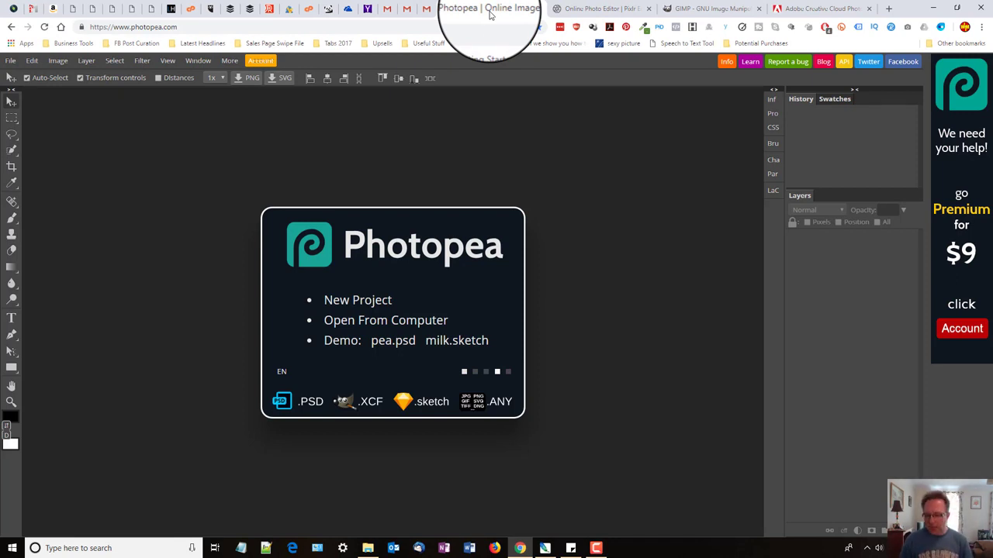
{"action": "left_click", "coordinate": [376, 323]}
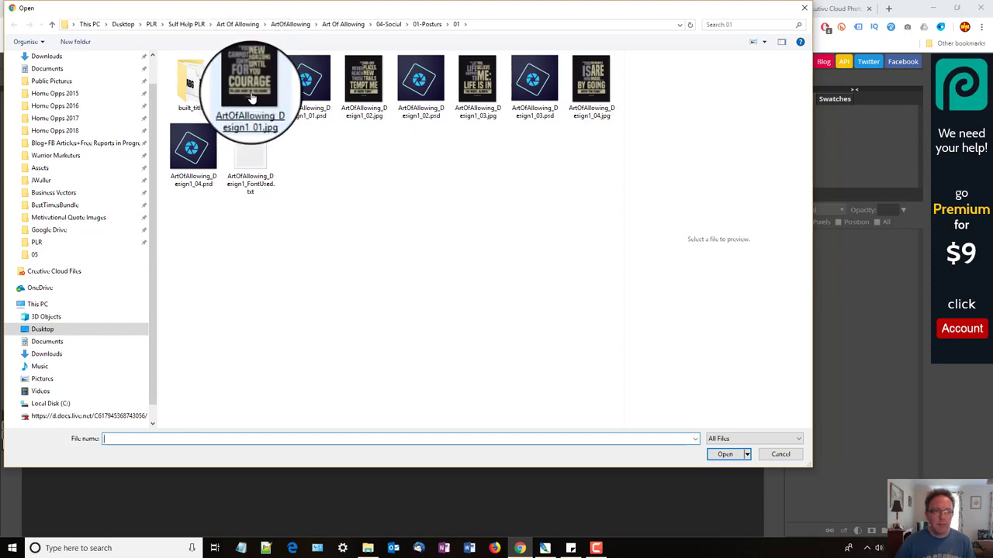
{"action": "double_click", "coordinate": [311, 93]}
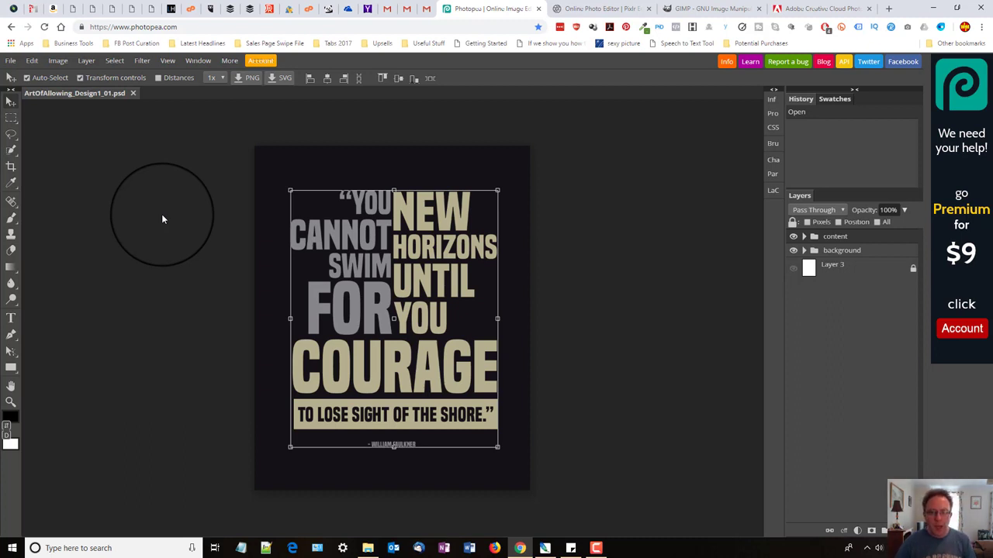
Step: Expand the content group, try editing its "You text layer with the Type tool, and cancel the edit
{"action": "left_click", "coordinate": [805, 237]}
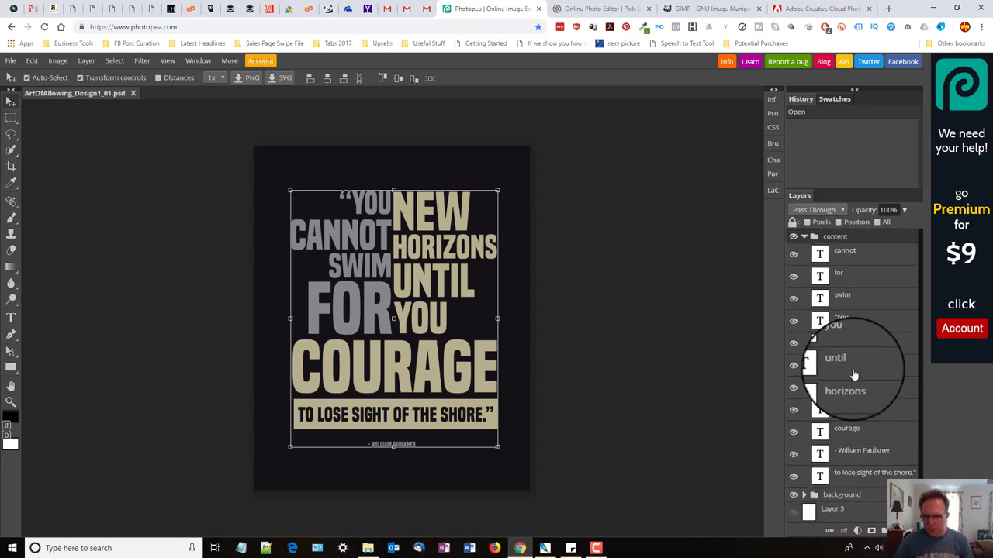
{"action": "left_click", "coordinate": [858, 324]}
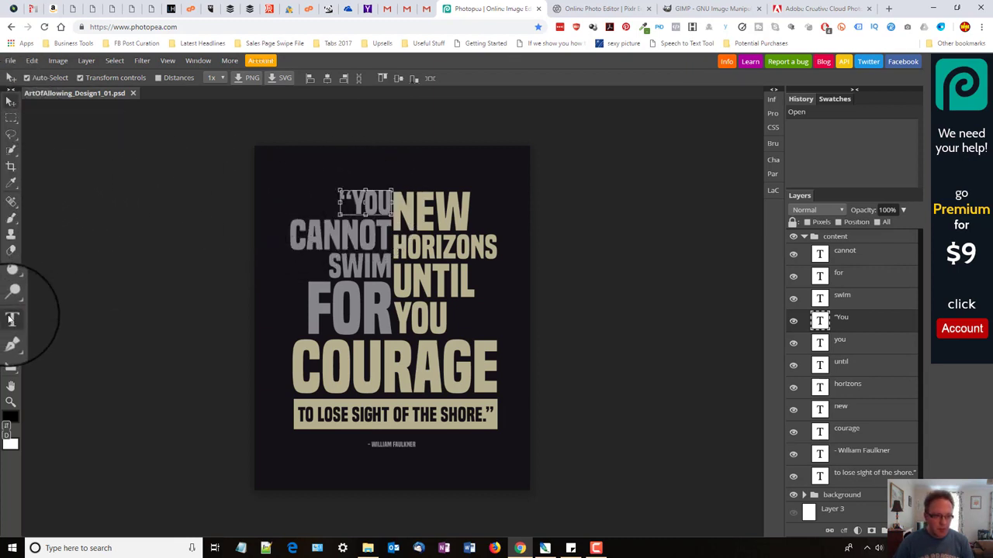
{"action": "left_click", "coordinate": [10, 317]}
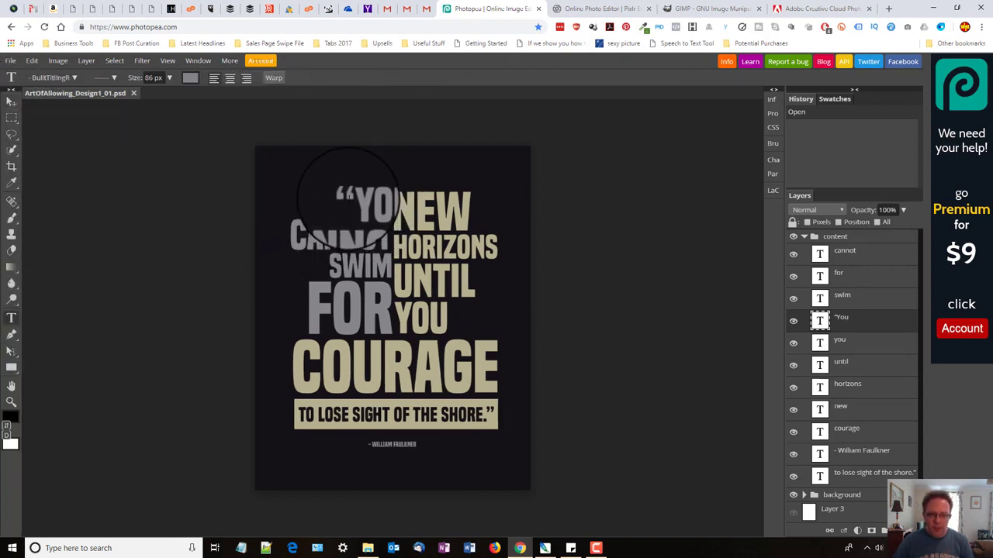
{"action": "left_click", "coordinate": [336, 221]}
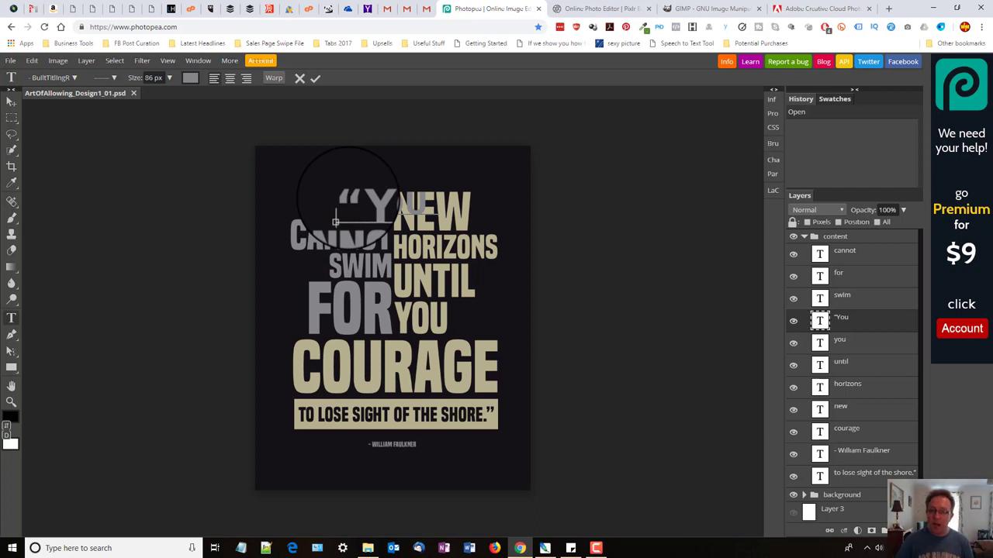
{"action": "left_click", "coordinate": [300, 82]}
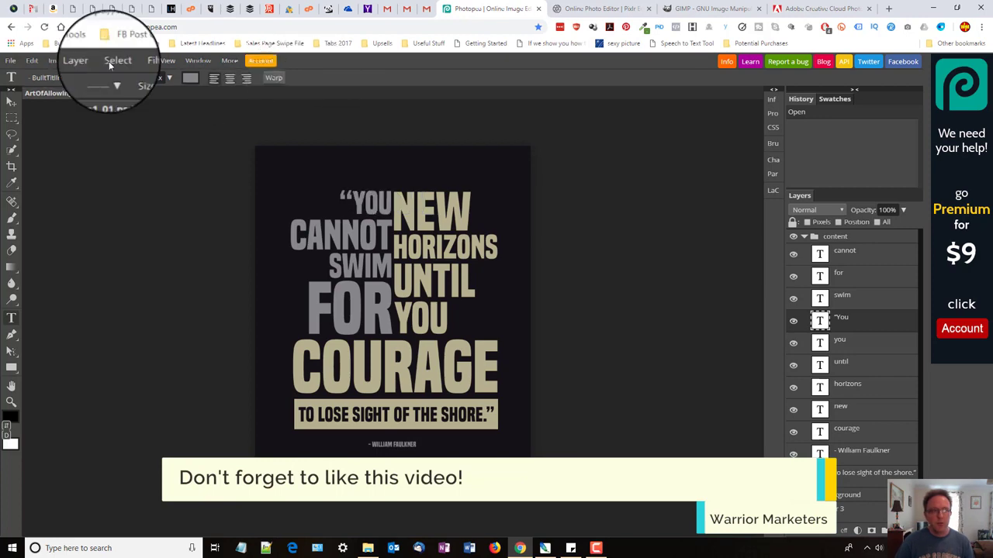
Step: Load all the Built Titling TrueType fonts, from built titling bd it.ttf through built titling sb.ttf, out of the built_titling folder
{"action": "left_click", "coordinate": [14, 62]}
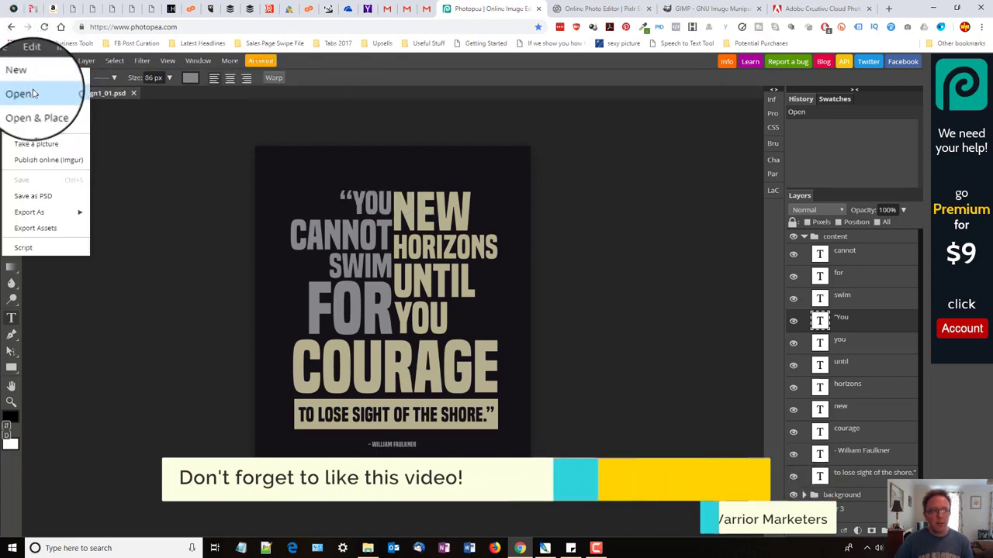
{"action": "left_click", "coordinate": [31, 94]}
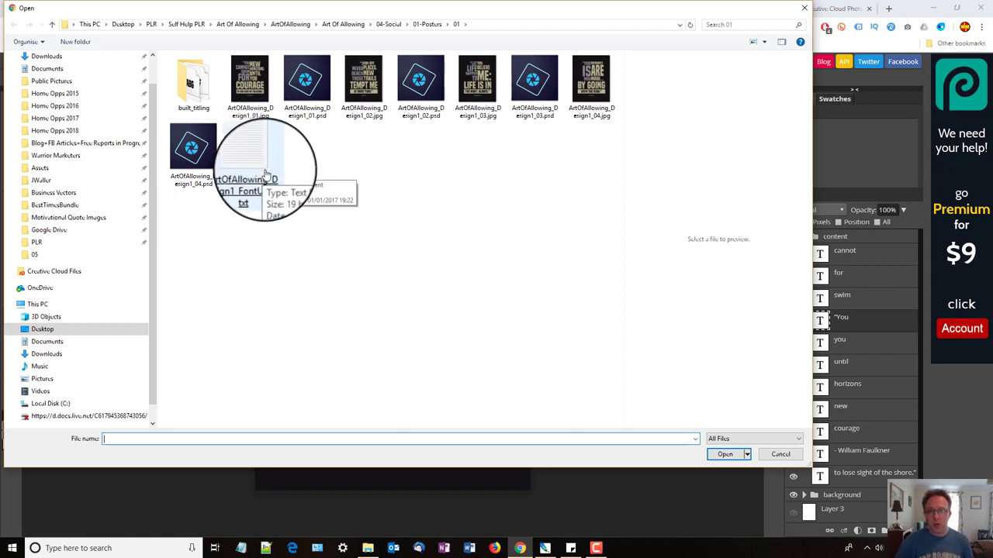
{"action": "double_click", "coordinate": [198, 95]}
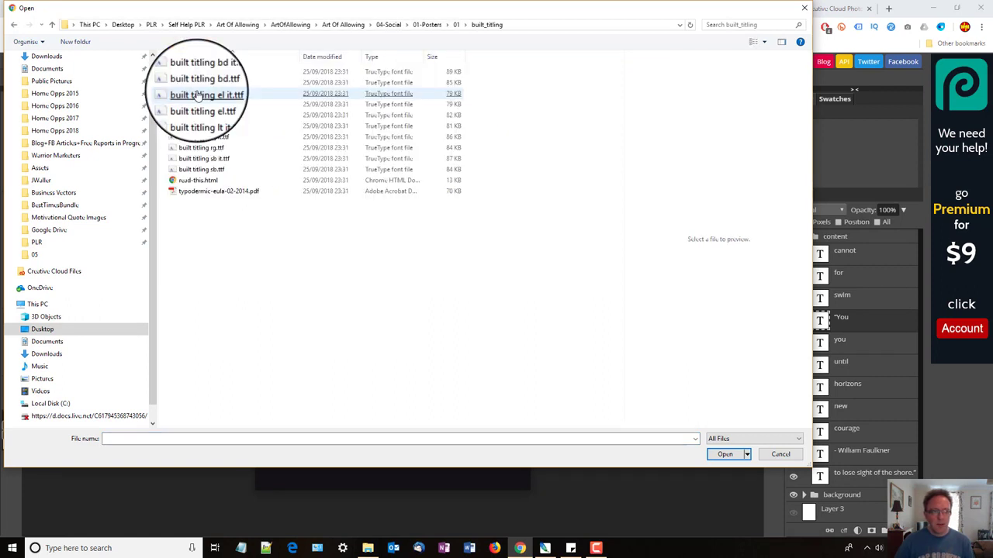
{"action": "left_click", "coordinate": [203, 104]}
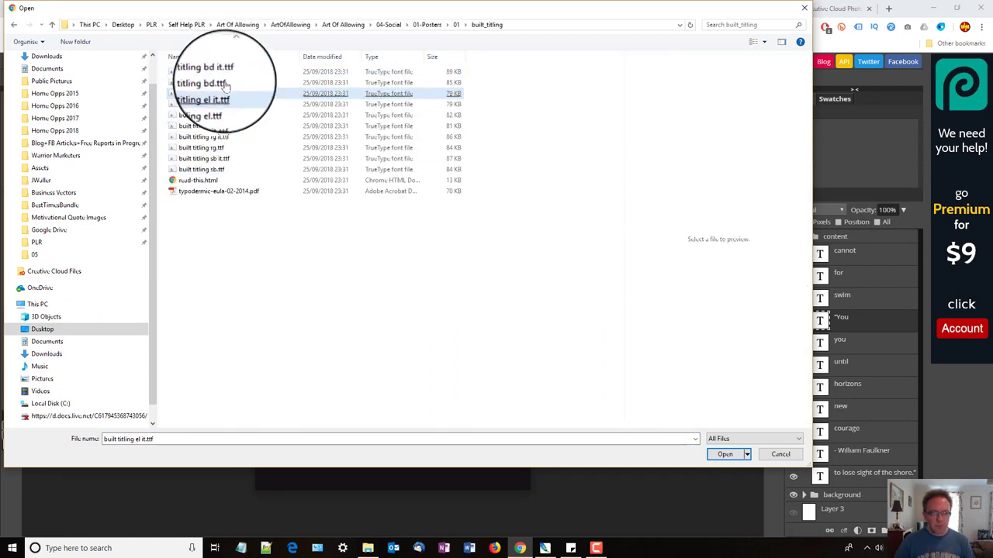
{"action": "left_click", "coordinate": [226, 73]}
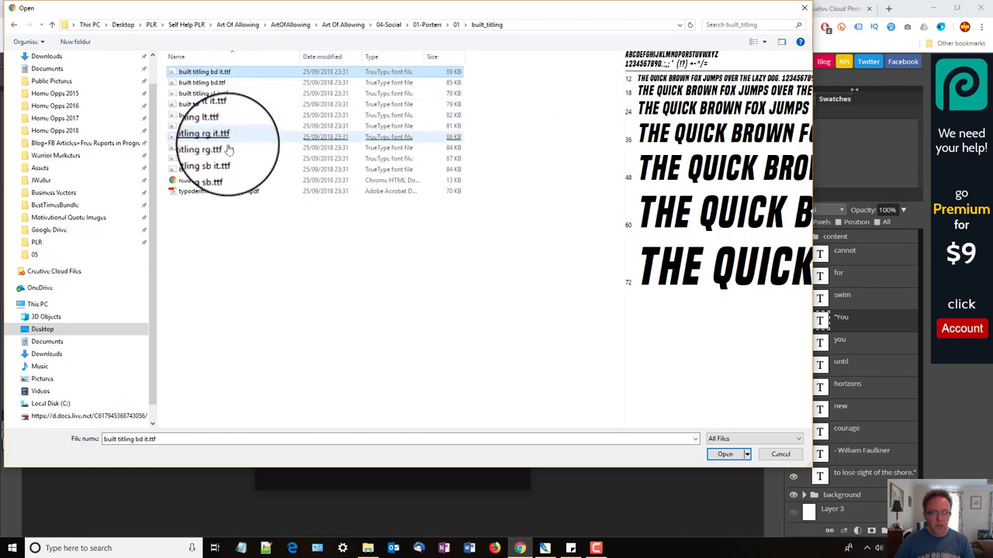
{"action": "left_click", "coordinate": [232, 171], "text": "shift"}
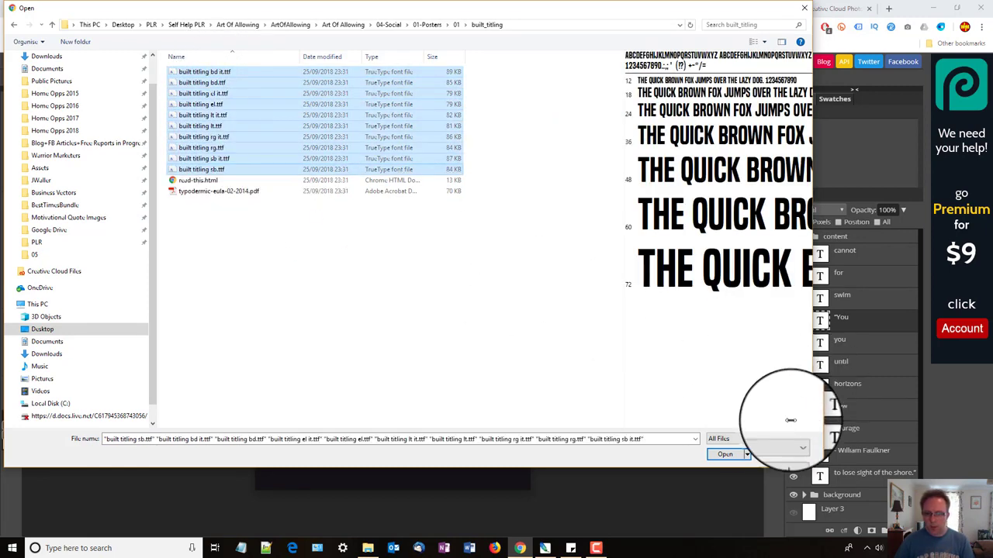
{"action": "left_click", "coordinate": [726, 455]}
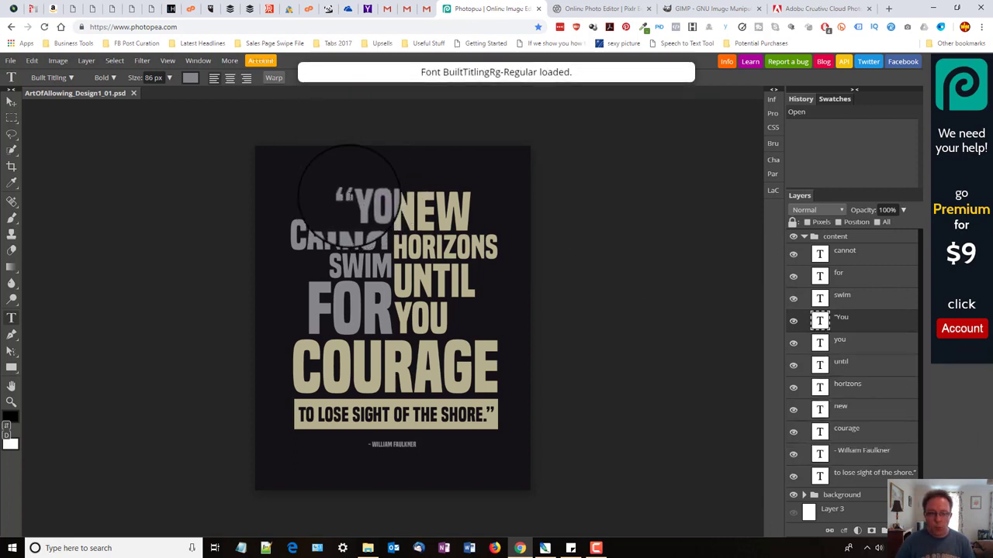
Step: Replace the word You after the opening quotation mark in the poster's first text layer with We
{"action": "left_click", "coordinate": [353, 199]}
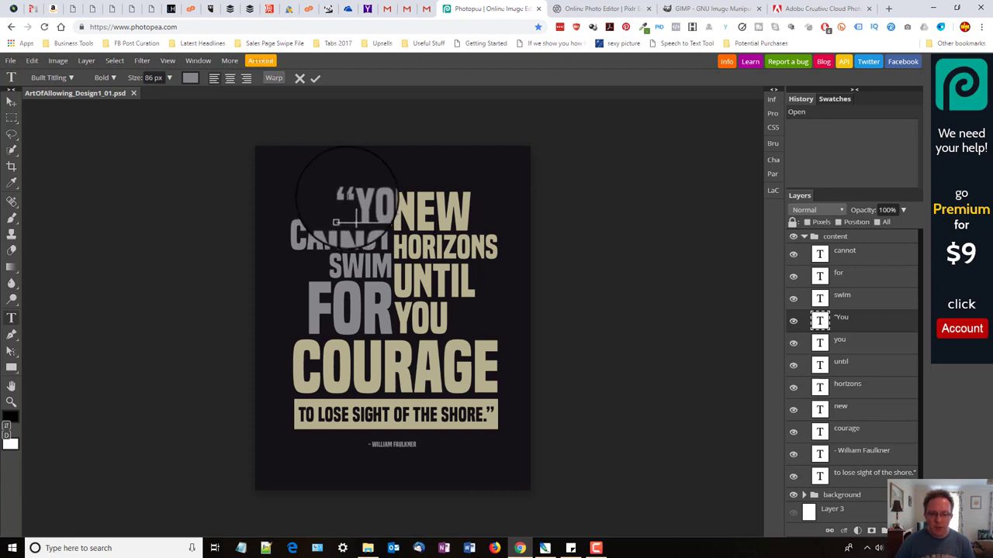
{"action": "left_click_drag", "start_coordinate": [340, 204], "coordinate": [394, 201]}
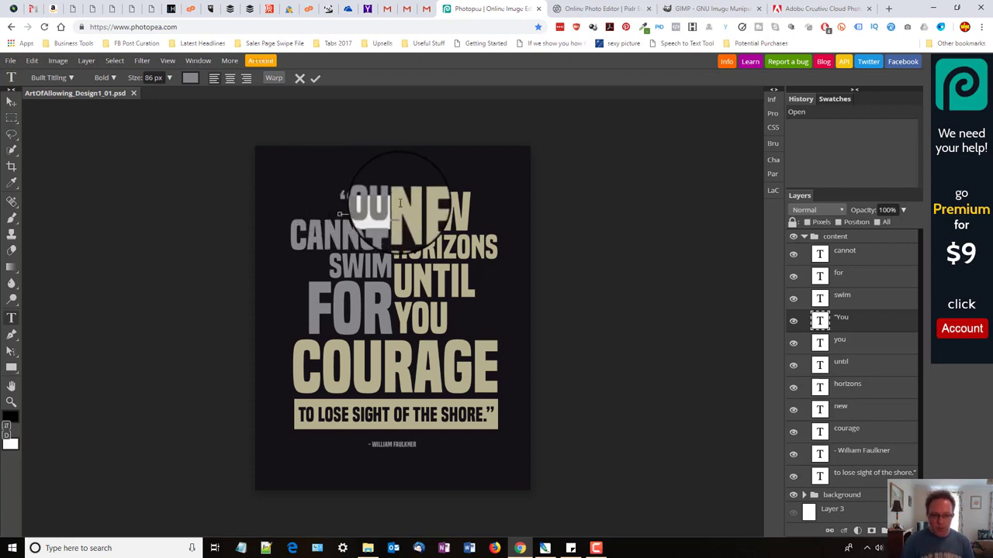
{"action": "key", "text": "BackSpace"}
{"action": "type", "text": "We"}
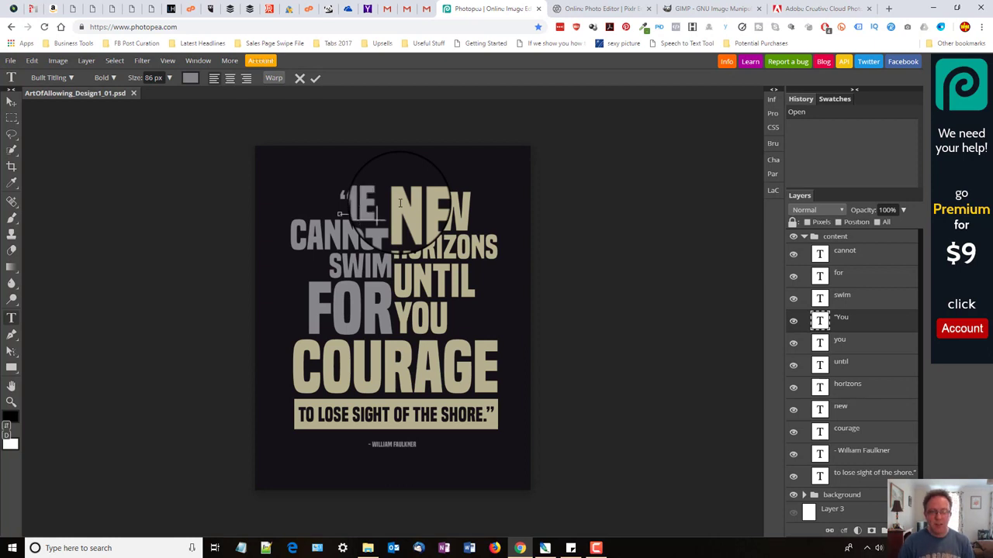